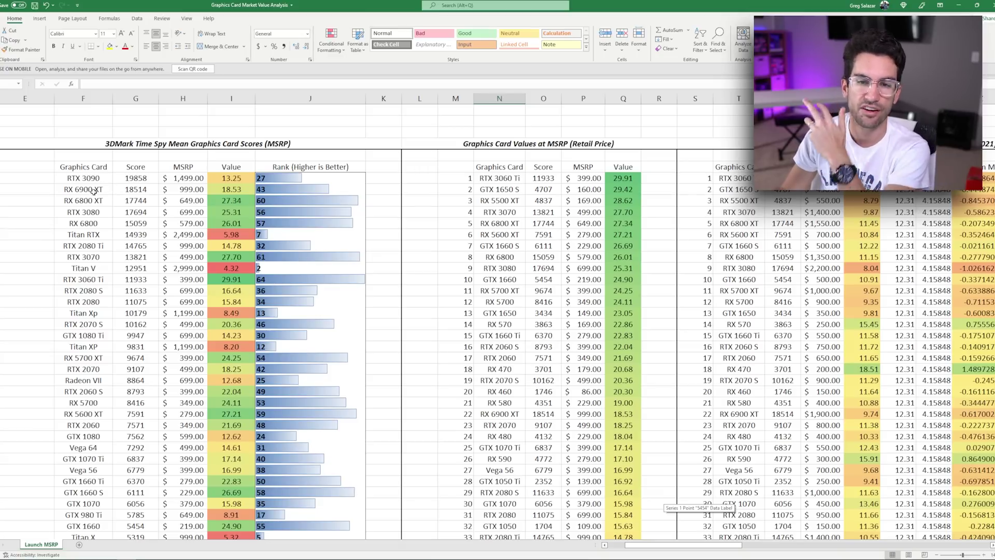
Review the 3DMark Time Spy MSRP score table and highlight the average score on the RTX 3080 Ti results page in the browser
scroll(92, 190, down, 17)
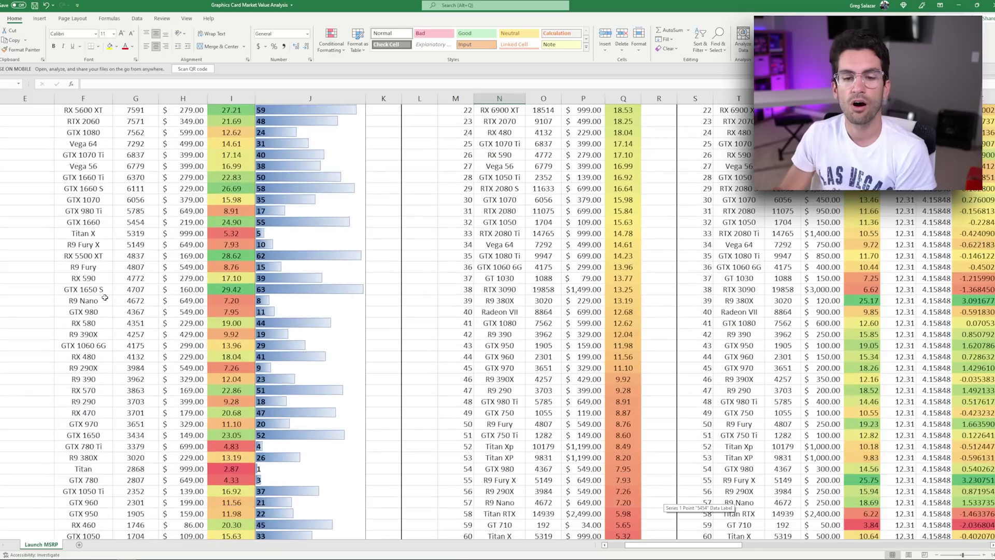
scroll(105, 300, up, 2)
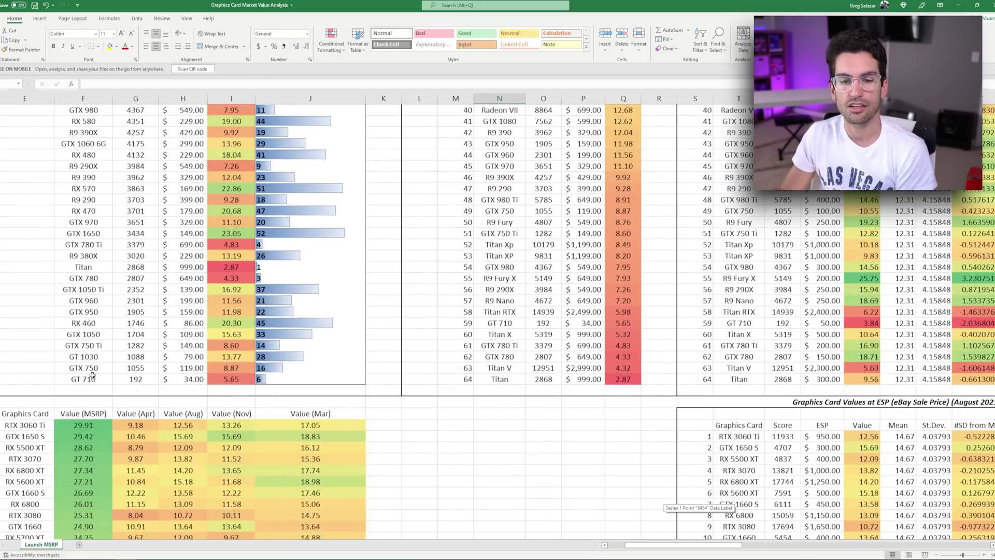
scroll(95, 379, up, 15)
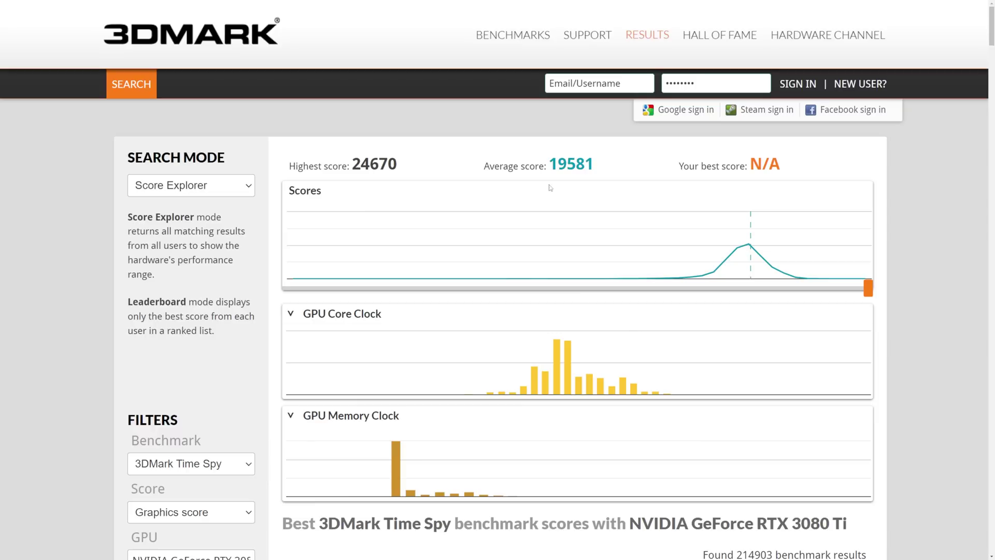
drag(551, 167, 597, 171)
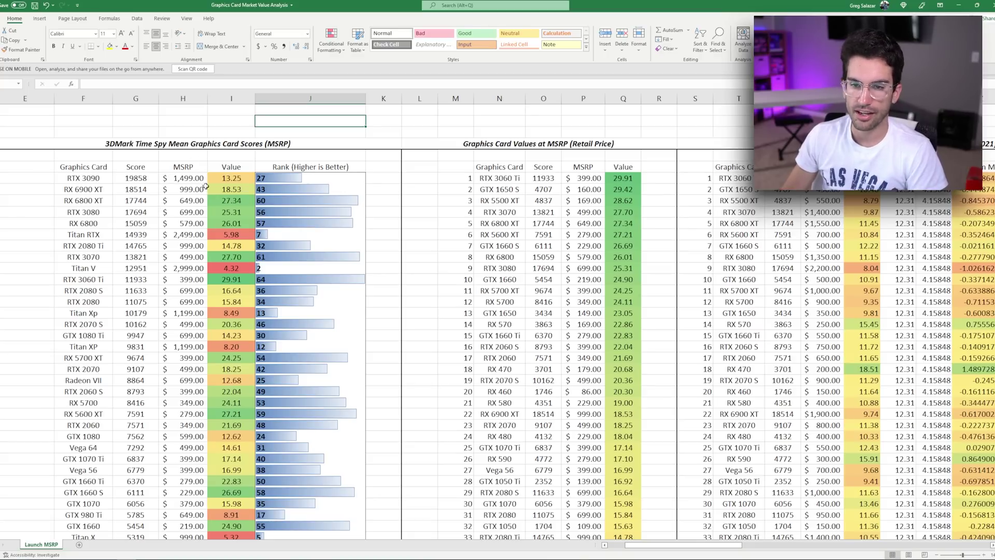
Examine the MSRP, Value and Rank columns for all cards in the 3DMark Time Spy Mean Graphics Card Scores table
scroll(208, 184, down, 11)
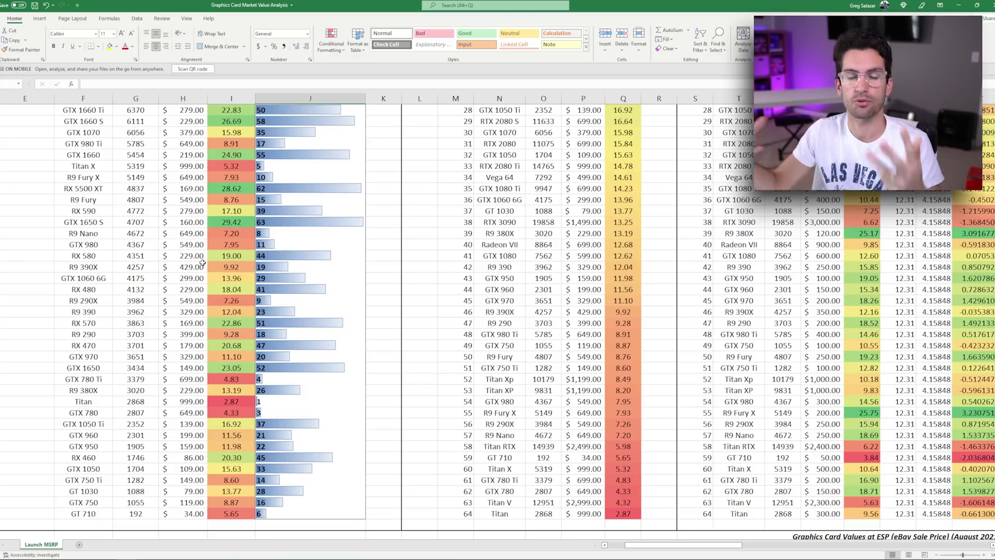
scroll(202, 263, up, 11)
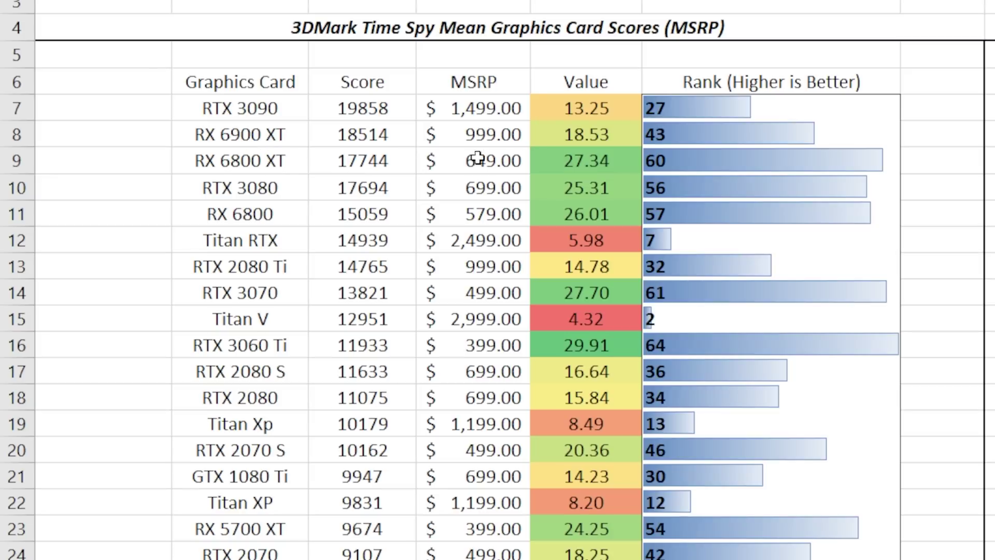
scroll(558, 154, down, 15)
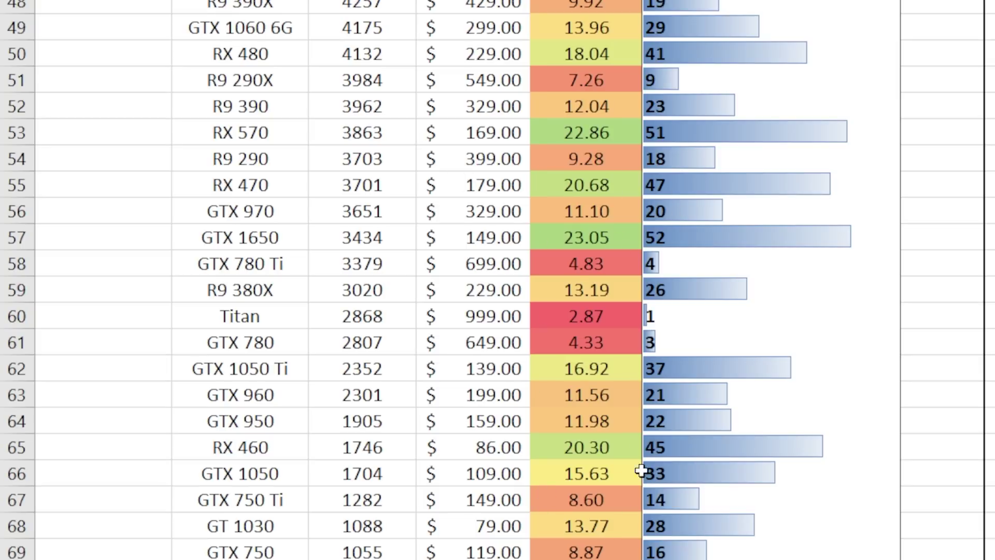
scroll(548, 318, up, 5)
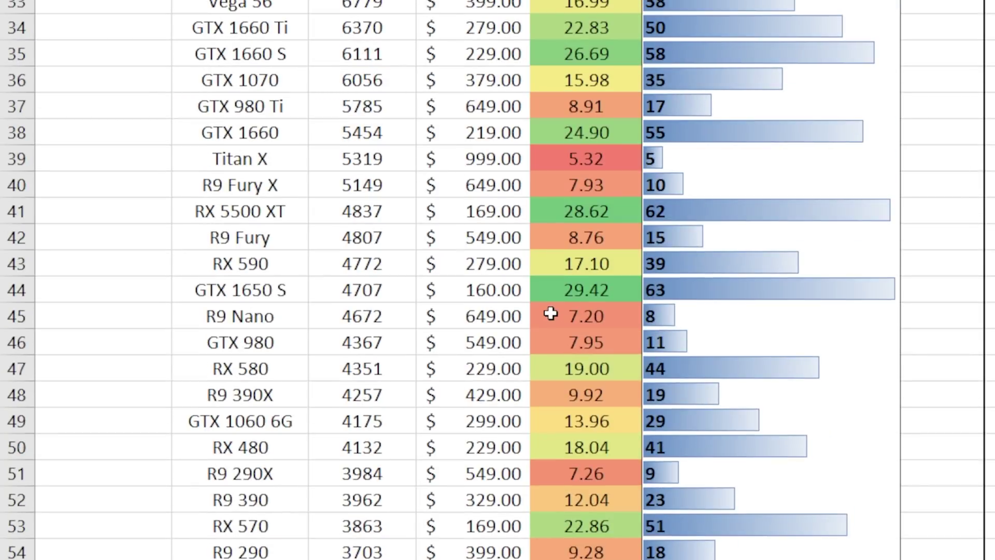
scroll(550, 313, up, 10)
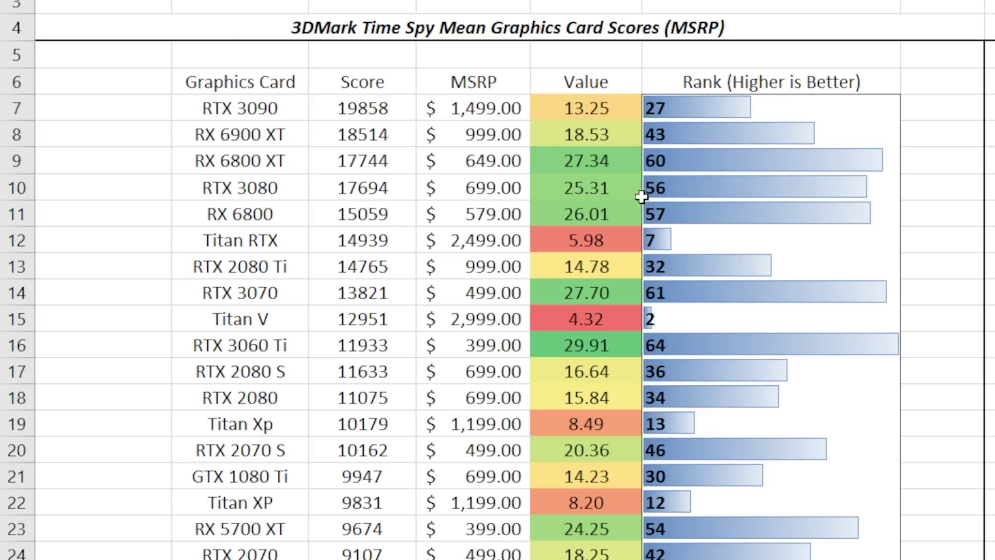
scroll(642, 195, down, 13)
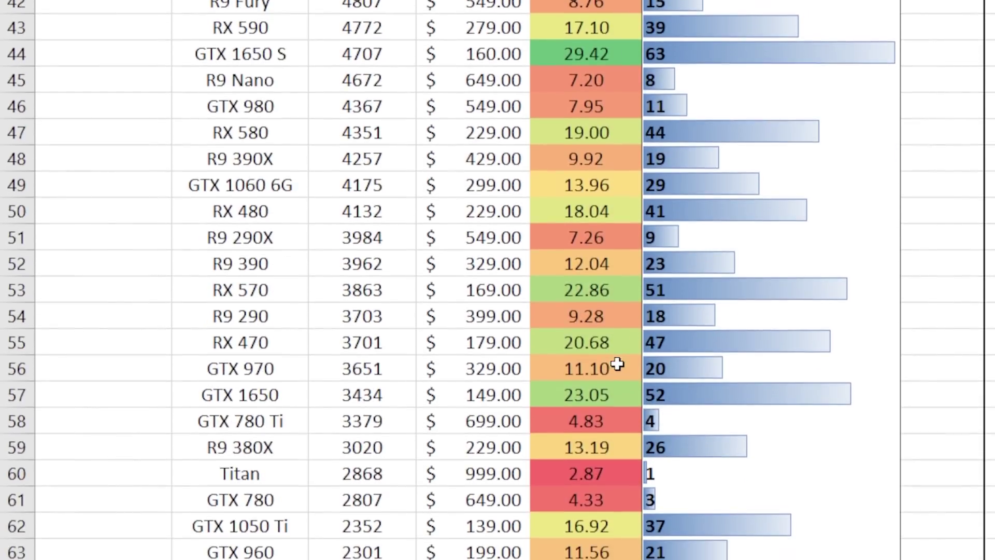
scroll(617, 364, down, 2)
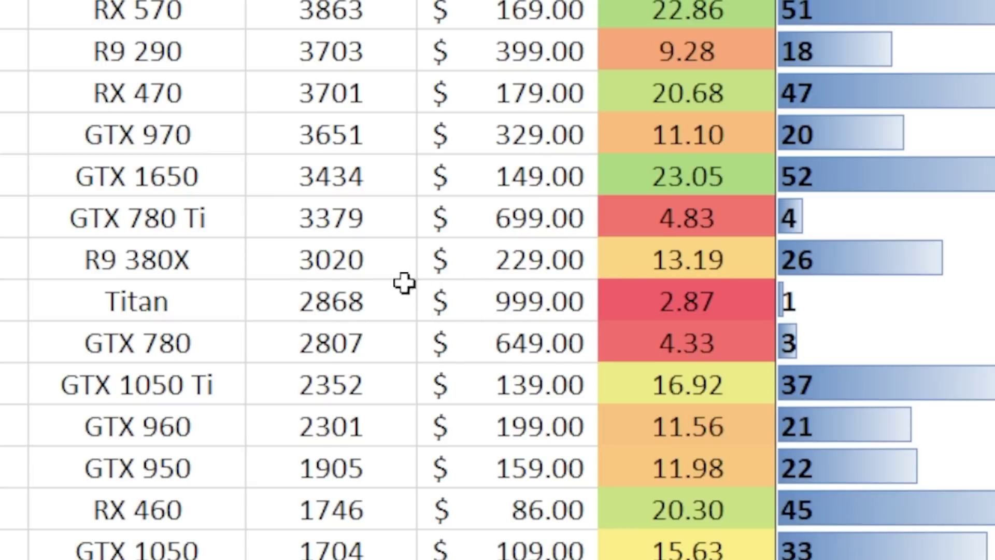
Inspect the Titan's score, then compare the Value cells of the R9 380X and the Titan
click(298, 297)
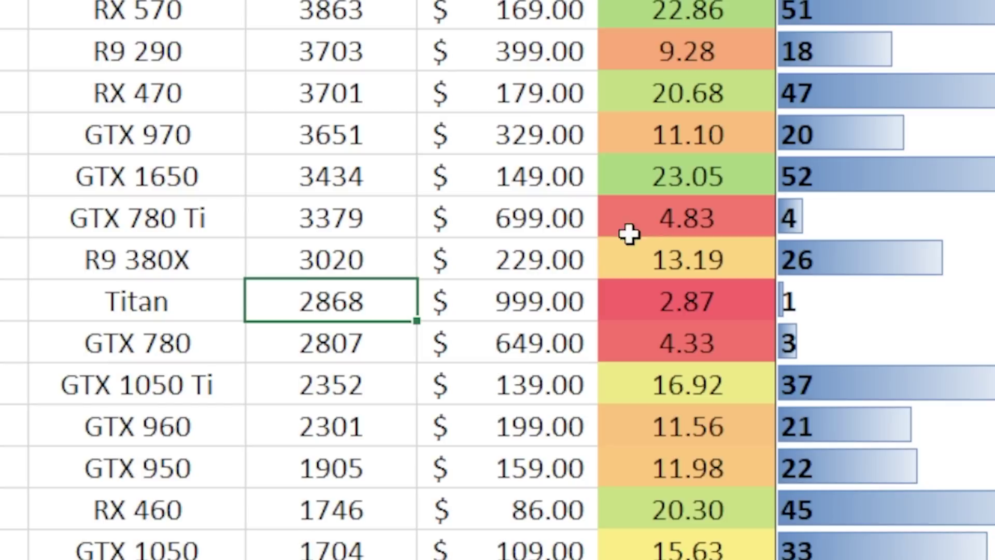
click(747, 260)
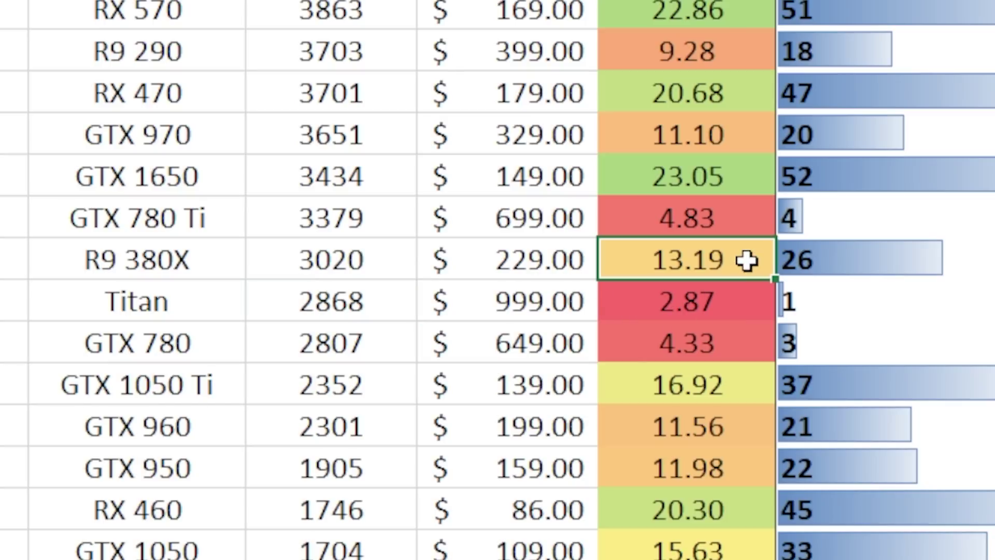
click(741, 306)
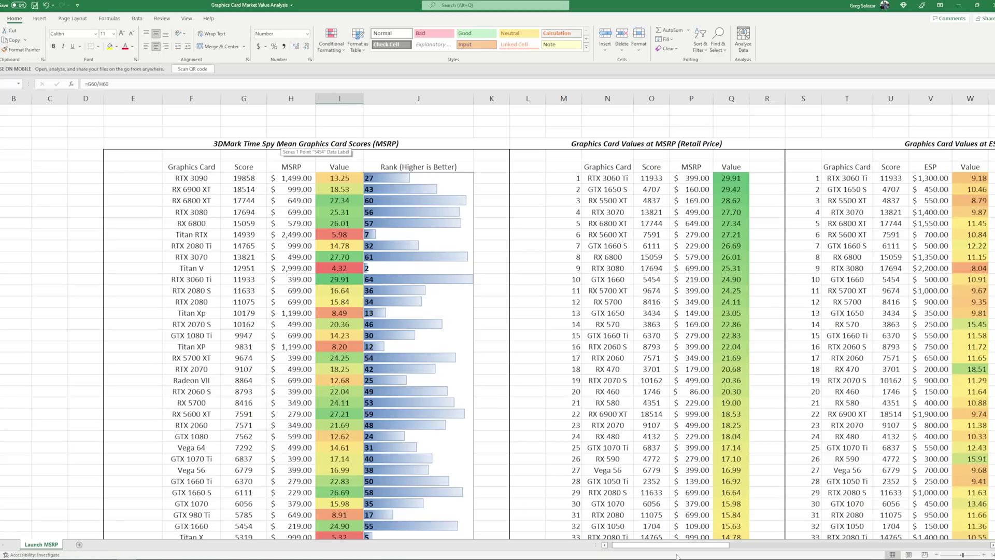
Inspect the RTX 3060 Ti's Value and MSRP cells in the Graphics Card Values at MSRP (Retail Price) table
scroll(671, 518, right, 3)
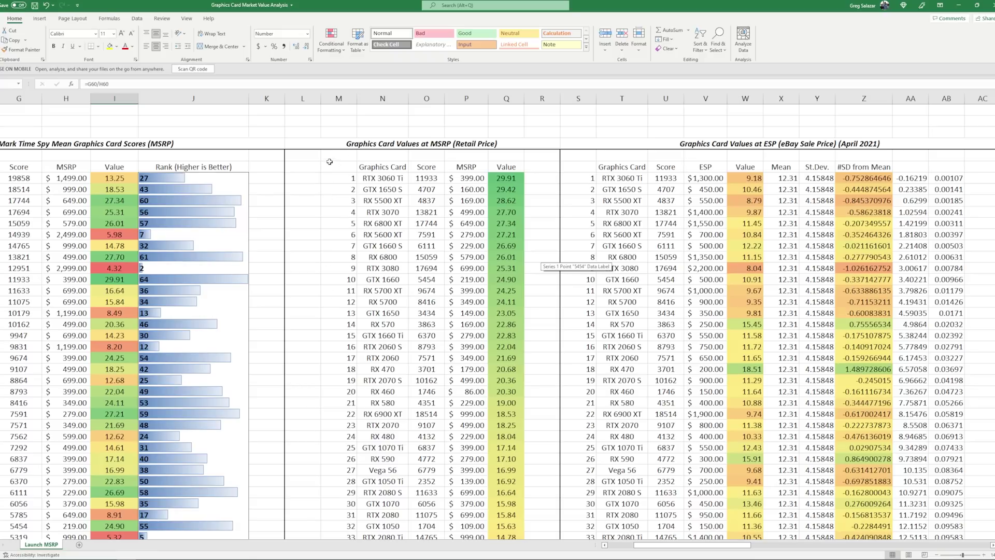
click(518, 178)
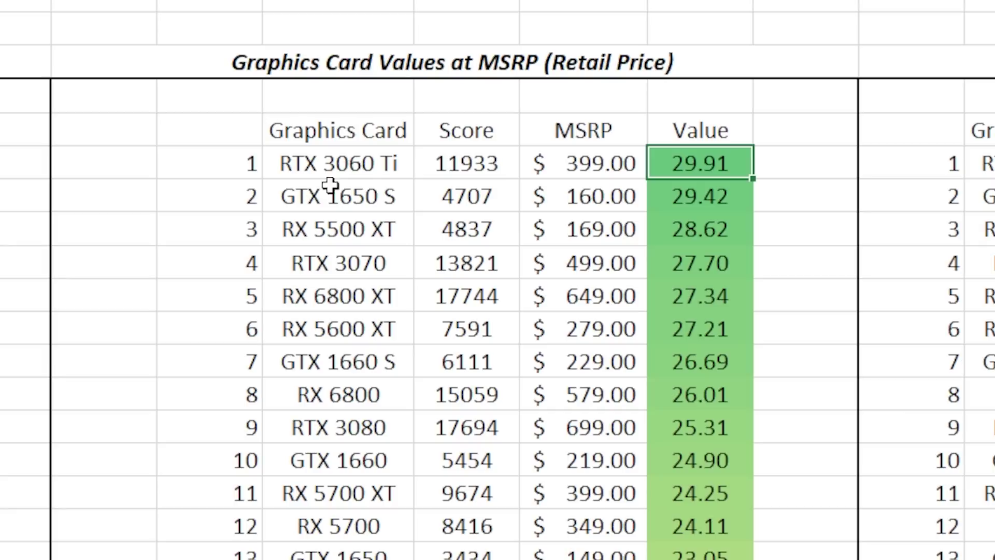
click(616, 169)
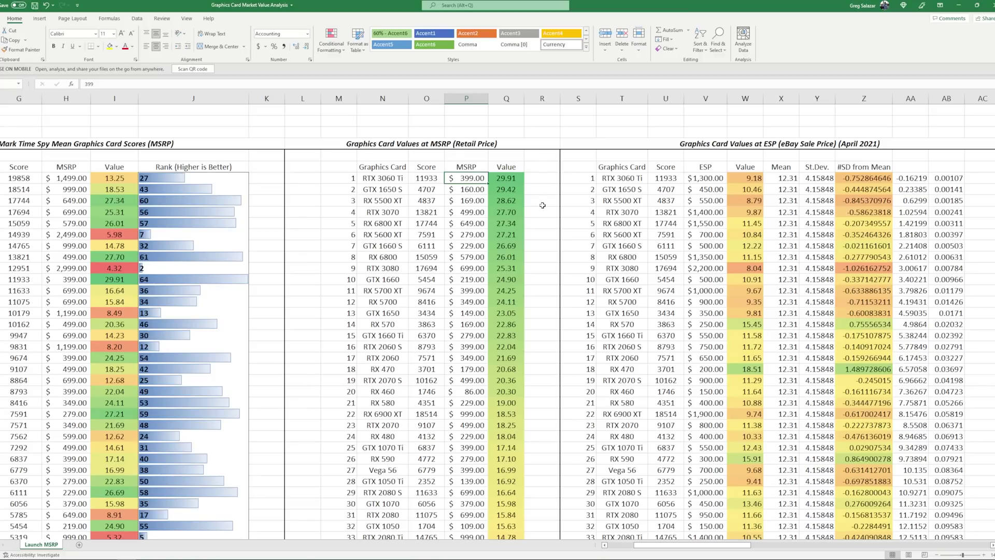
Inspect the ESP heading and the RTX 3060 Ti's sale price in the April 2021 eBay Sale Price table
mouse_move(692, 547)
mouse_down()
mouse_move(718, 546)
mouse_move(707, 546)
mouse_up()
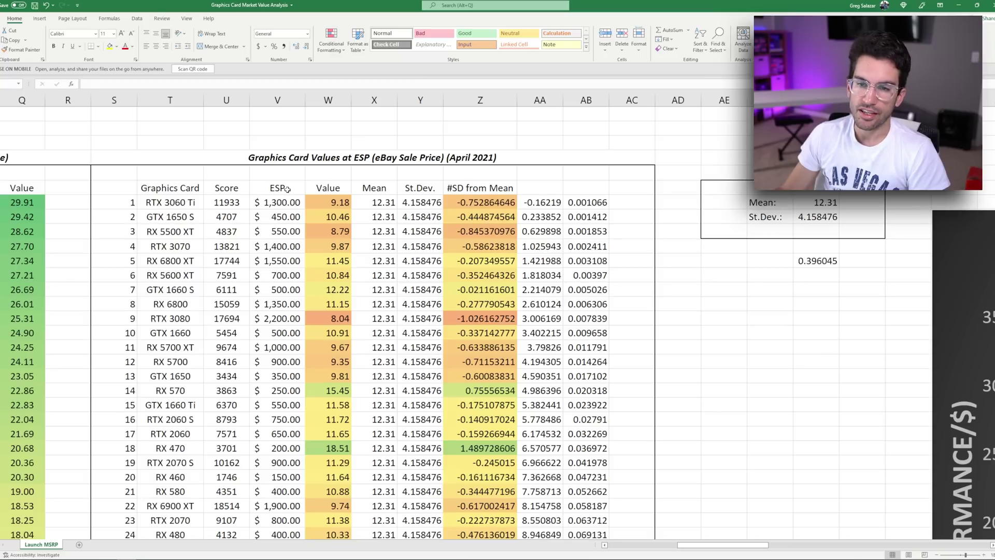
click(298, 190)
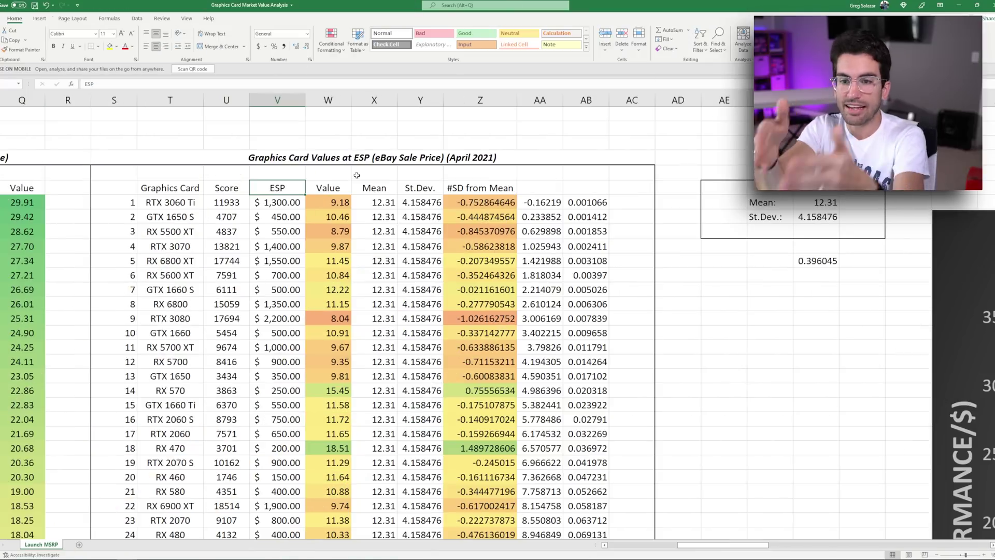
key(Down)
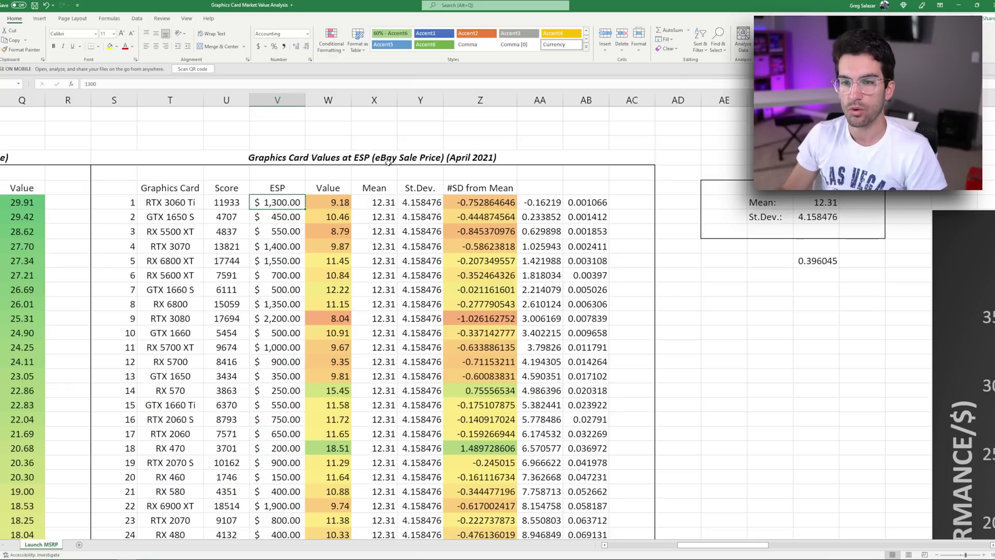
Highlight the Score column from its heading to the RX 570 in the April 2021 table, then inspect the RTX 3060 Ti and GTX 1650 S scores
drag(227, 188, 236, 390)
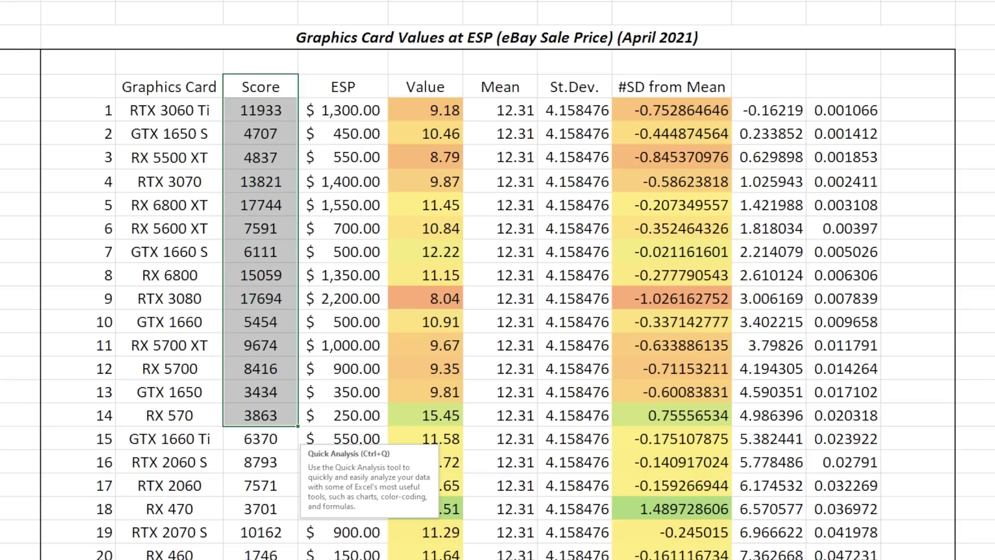
click(276, 90)
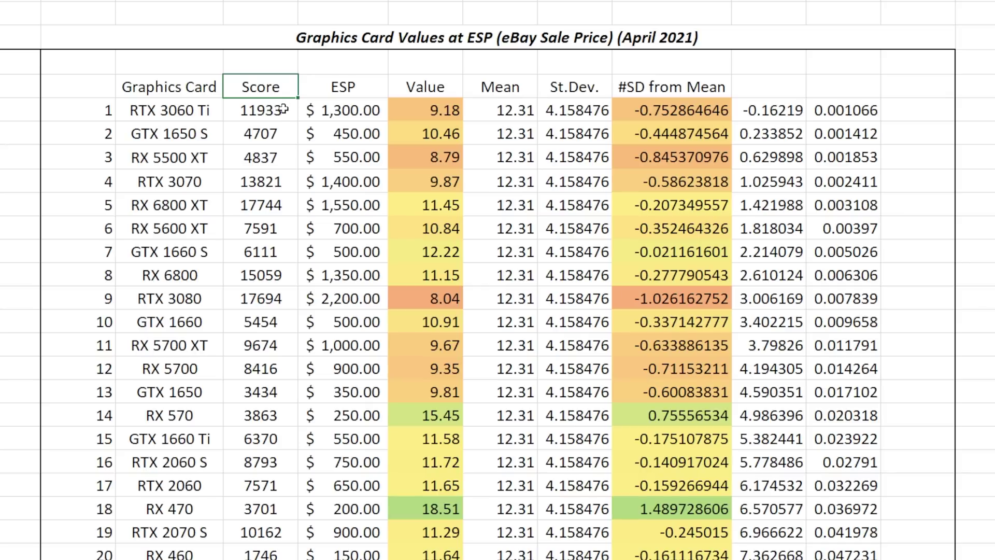
click(287, 111)
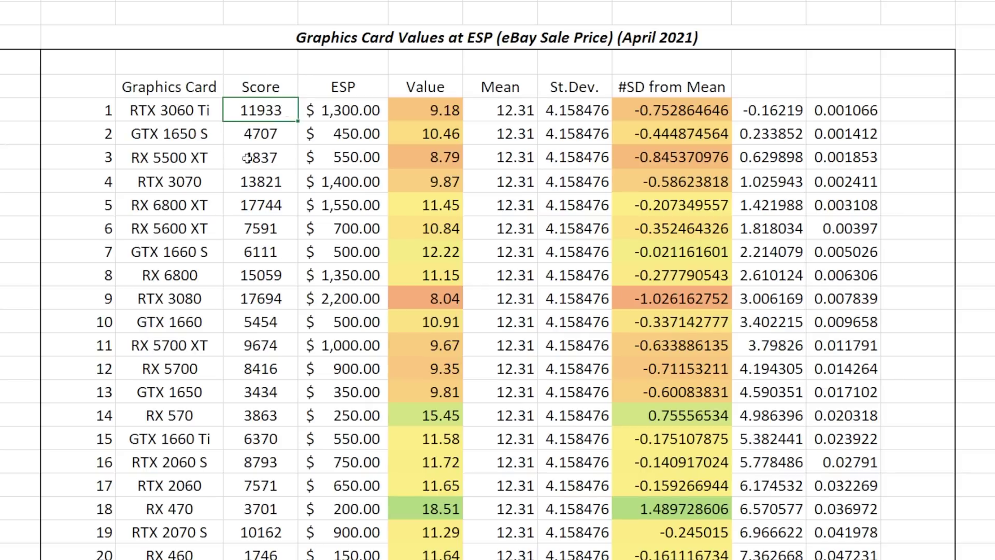
click(287, 134)
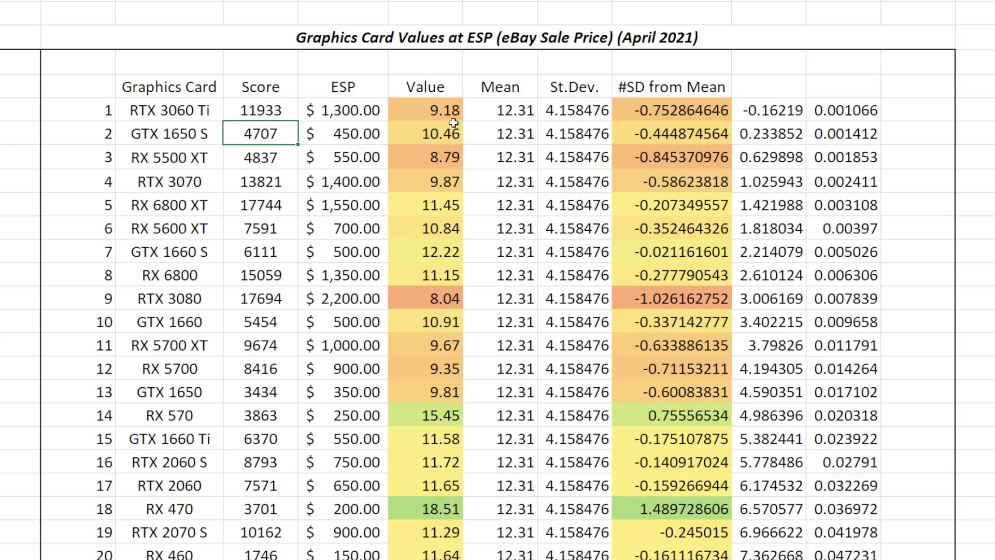
Highlight the GTX 1650 S entry from card name to Value, then select the GTX 1650 S and RTX 3060 Ti names
click(202, 134)
shift+click(434, 134)
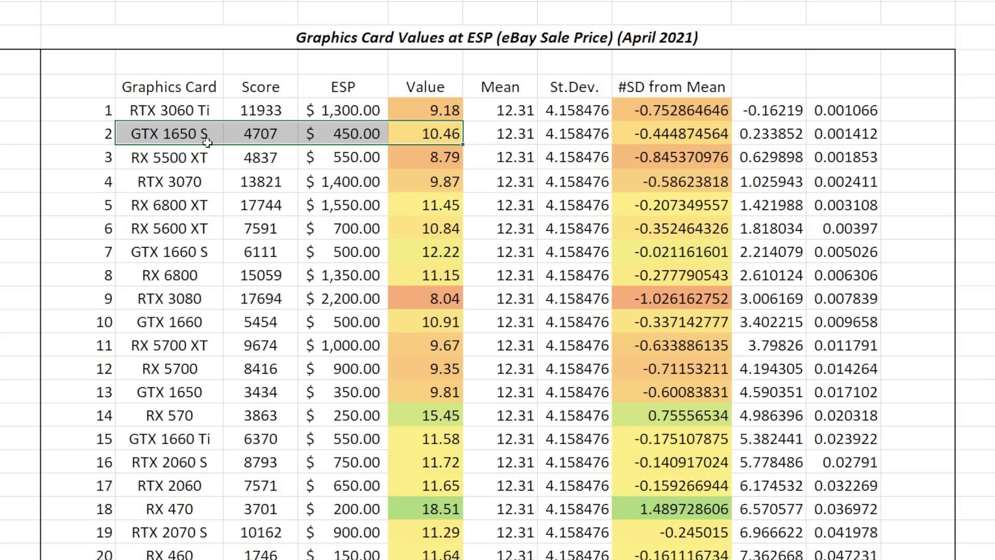
drag(202, 136, 186, 110)
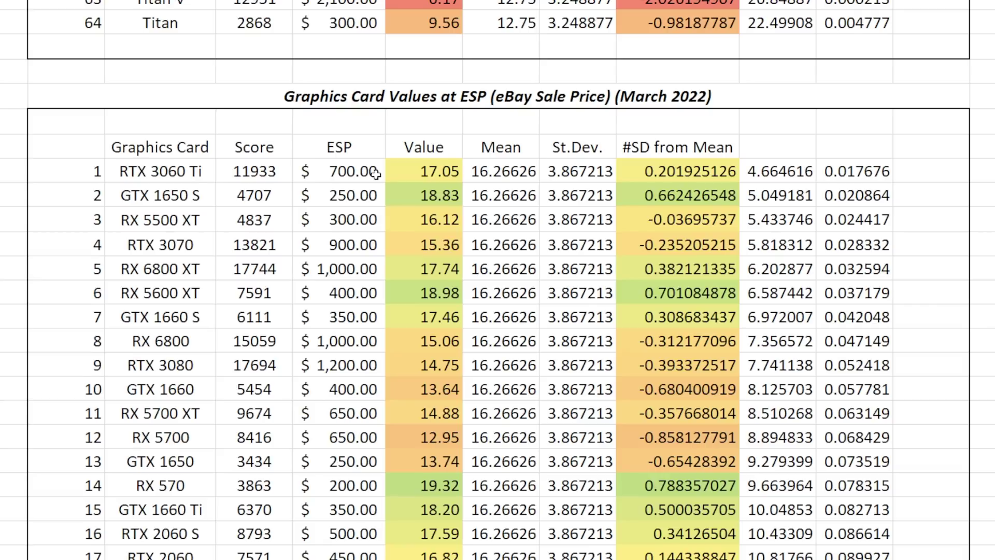
Highlight the RTX 3060 Ti and GTX 1650 S scores and ESPs in the March 2022 table, and compare their ESPs in the April 2021 table
click(253, 175)
drag(251, 187, 253, 197)
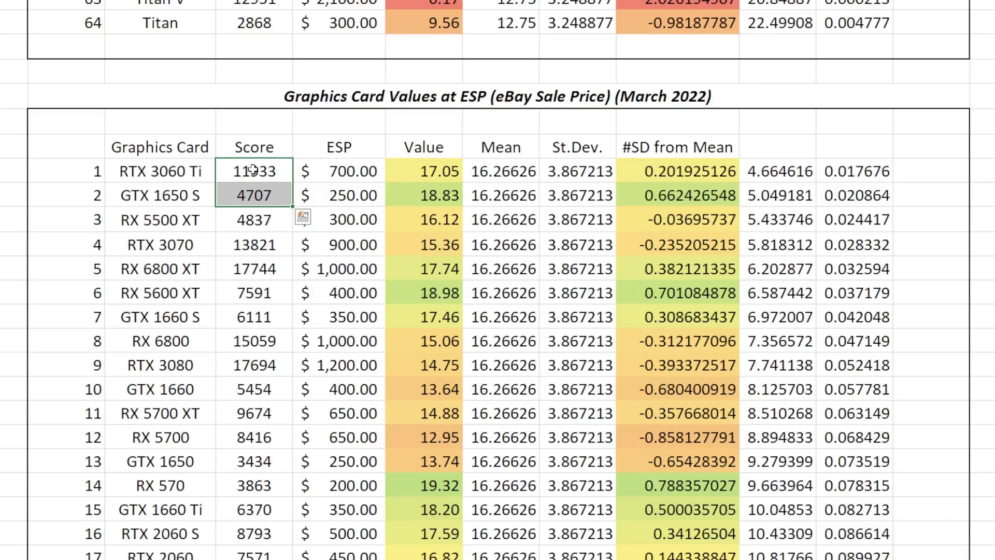
click(366, 142)
drag(357, 172, 359, 197)
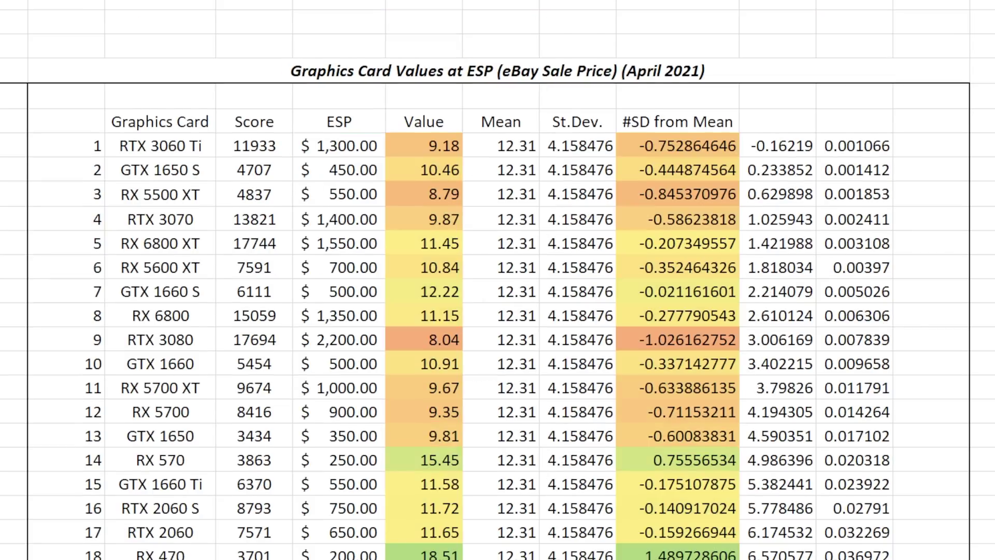
drag(362, 143, 362, 169)
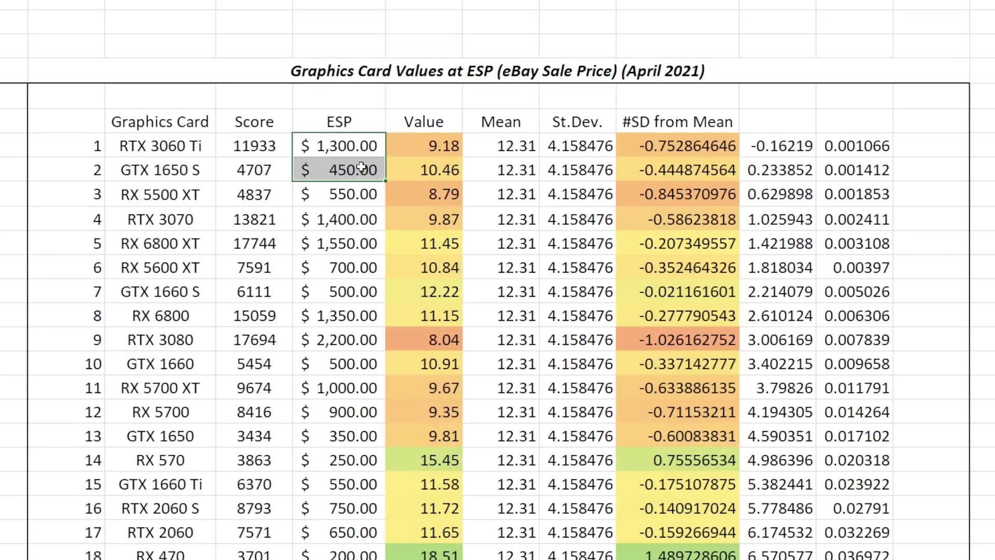